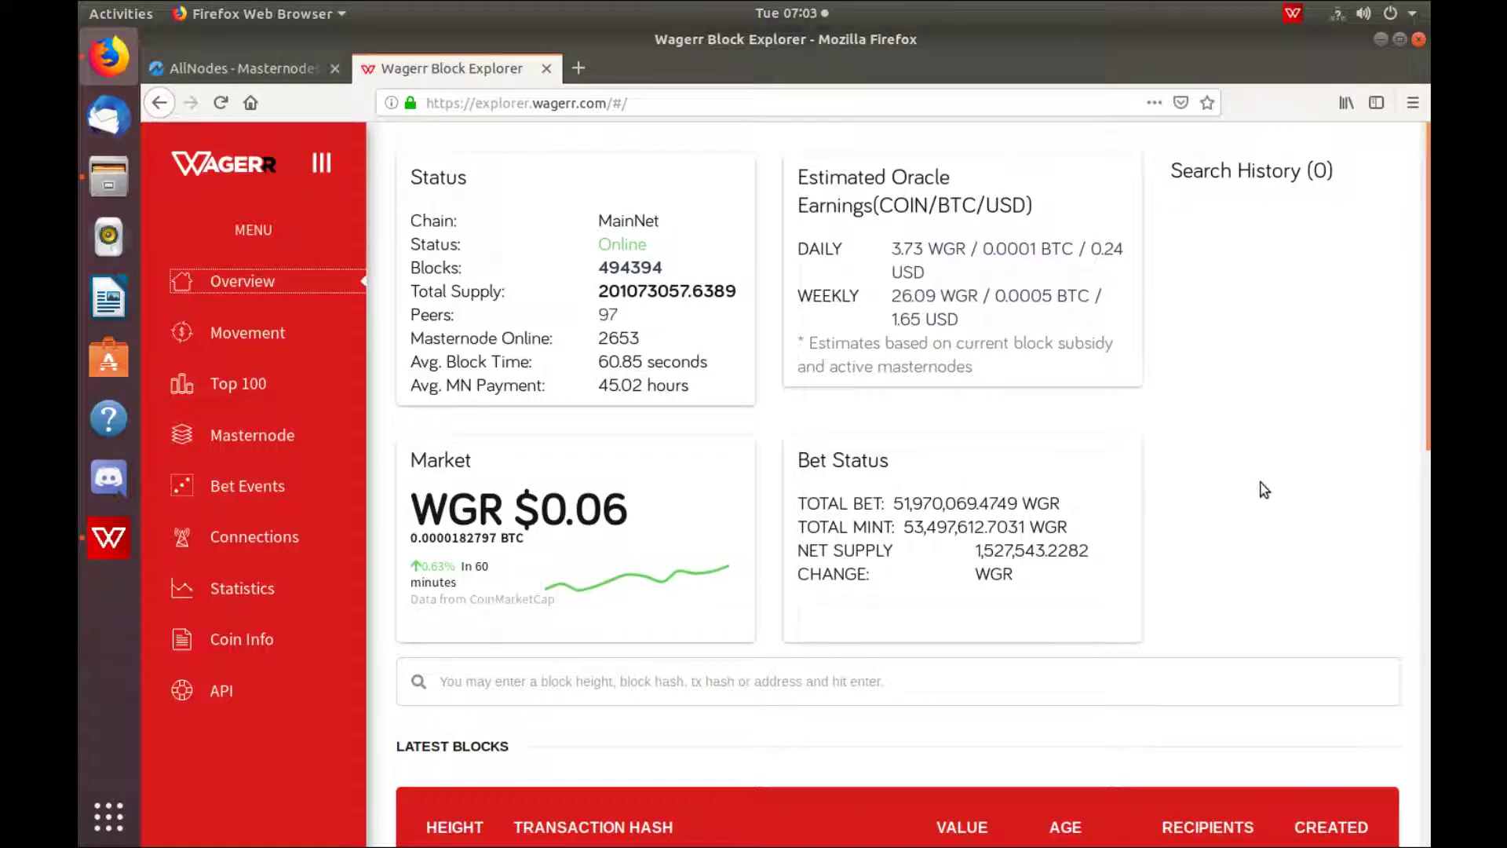
# - Copy a listed masternode's full wallet address from its explorer page and switch to AllNodes
pyautogui.click(253, 434)
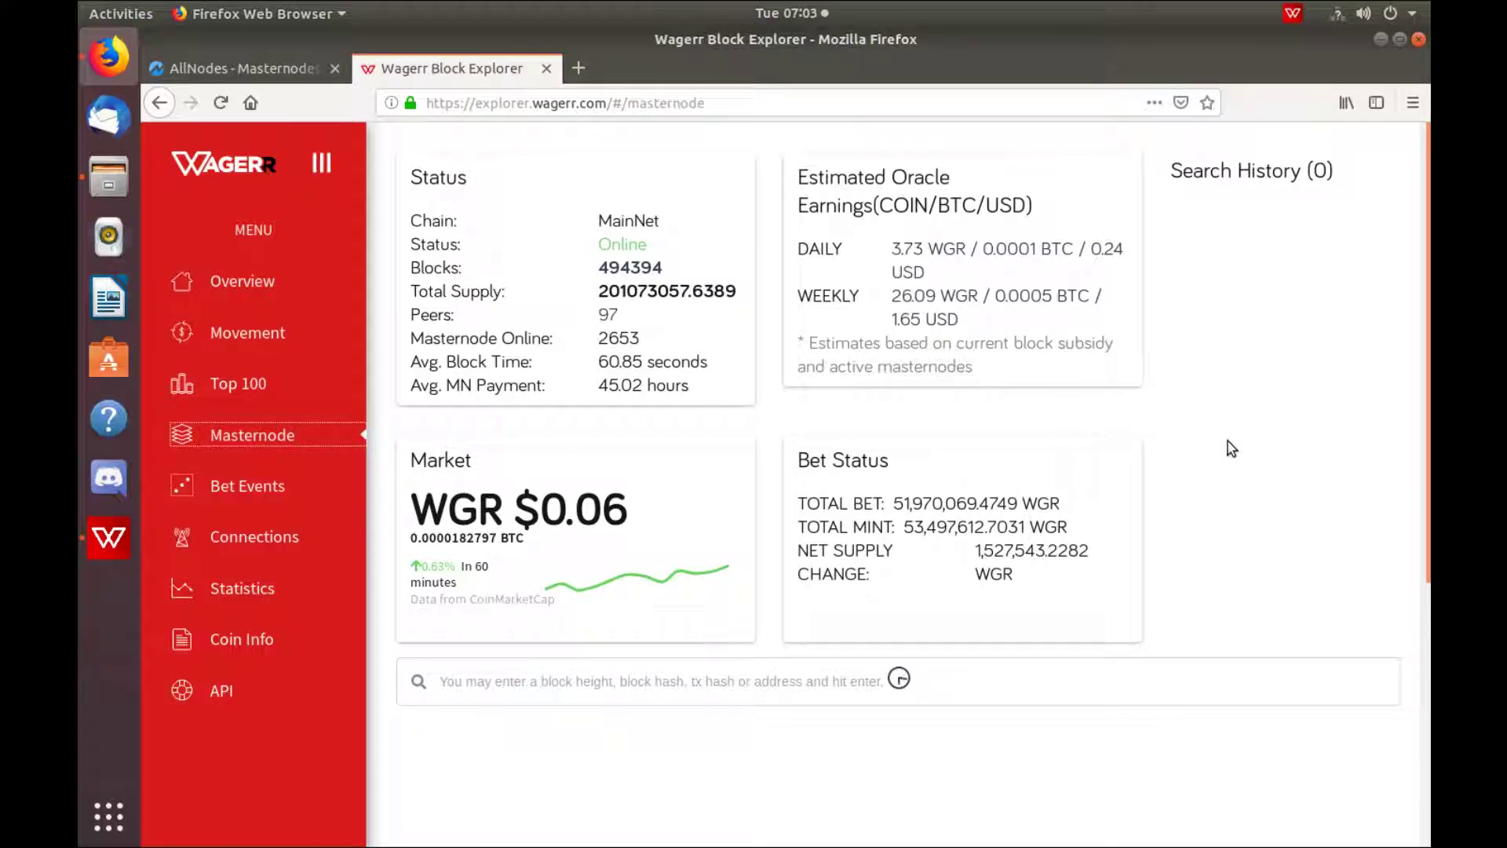
pyautogui.scroll(-5, 1227, 445)
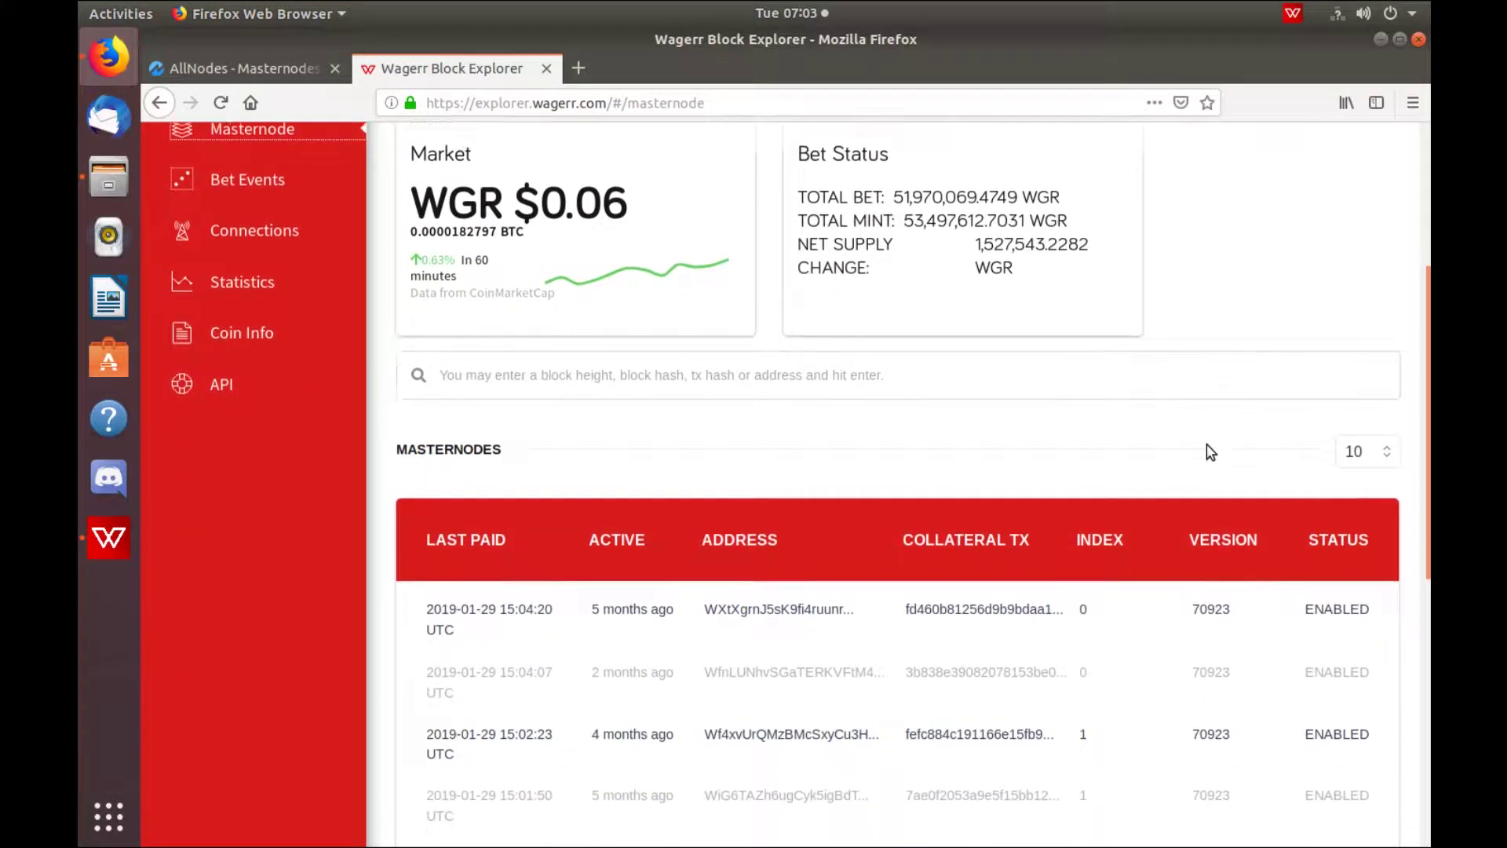
pyautogui.scroll(-5, 1209, 450)
pyautogui.scroll(-3, 1208, 452)
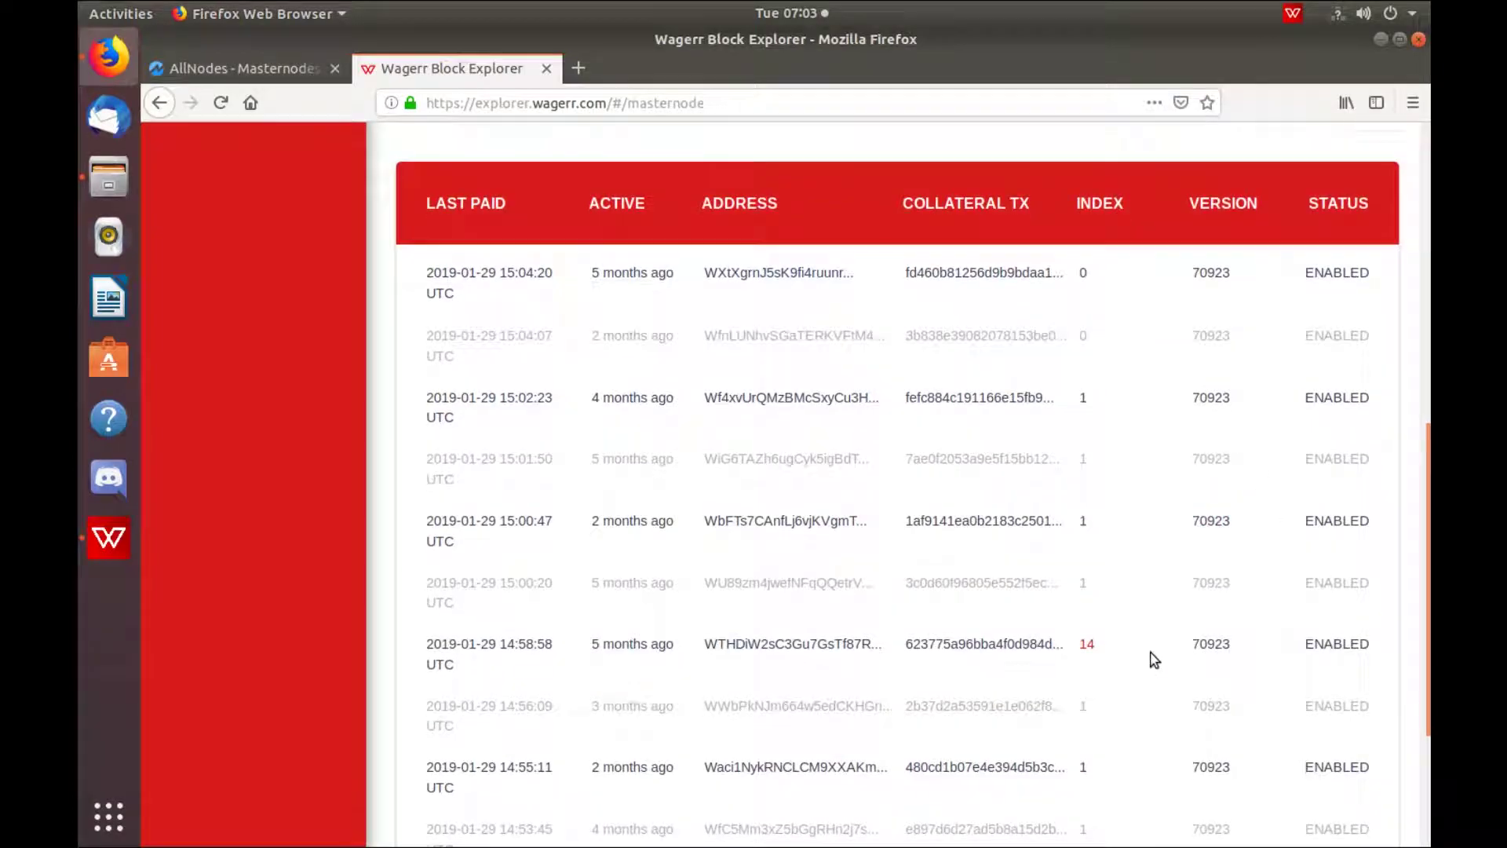
pyautogui.click(783, 521)
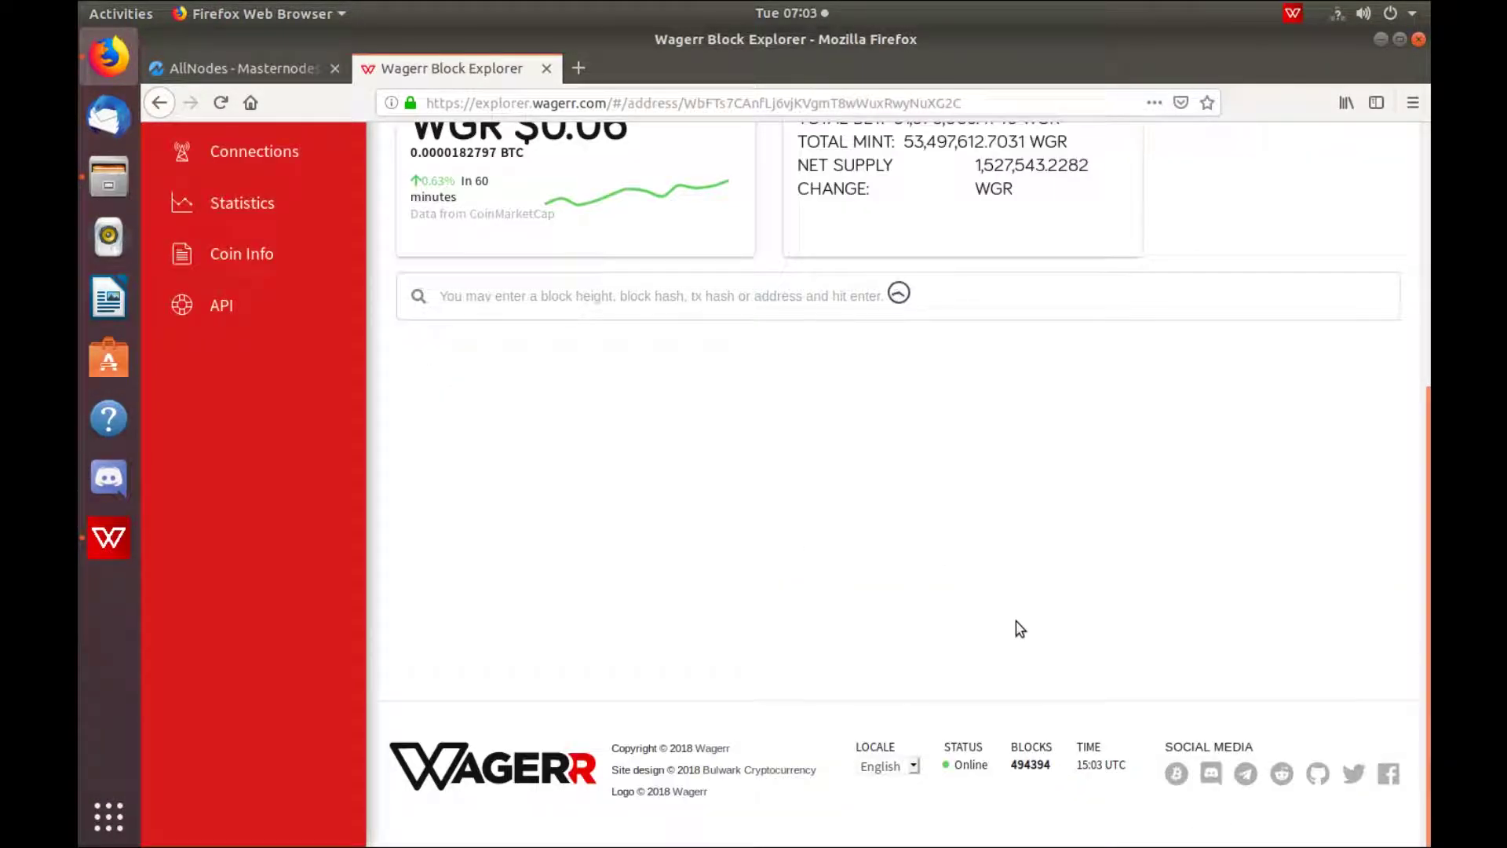
pyautogui.scroll(5, 1016, 620)
pyautogui.scroll(5, 1024, 630)
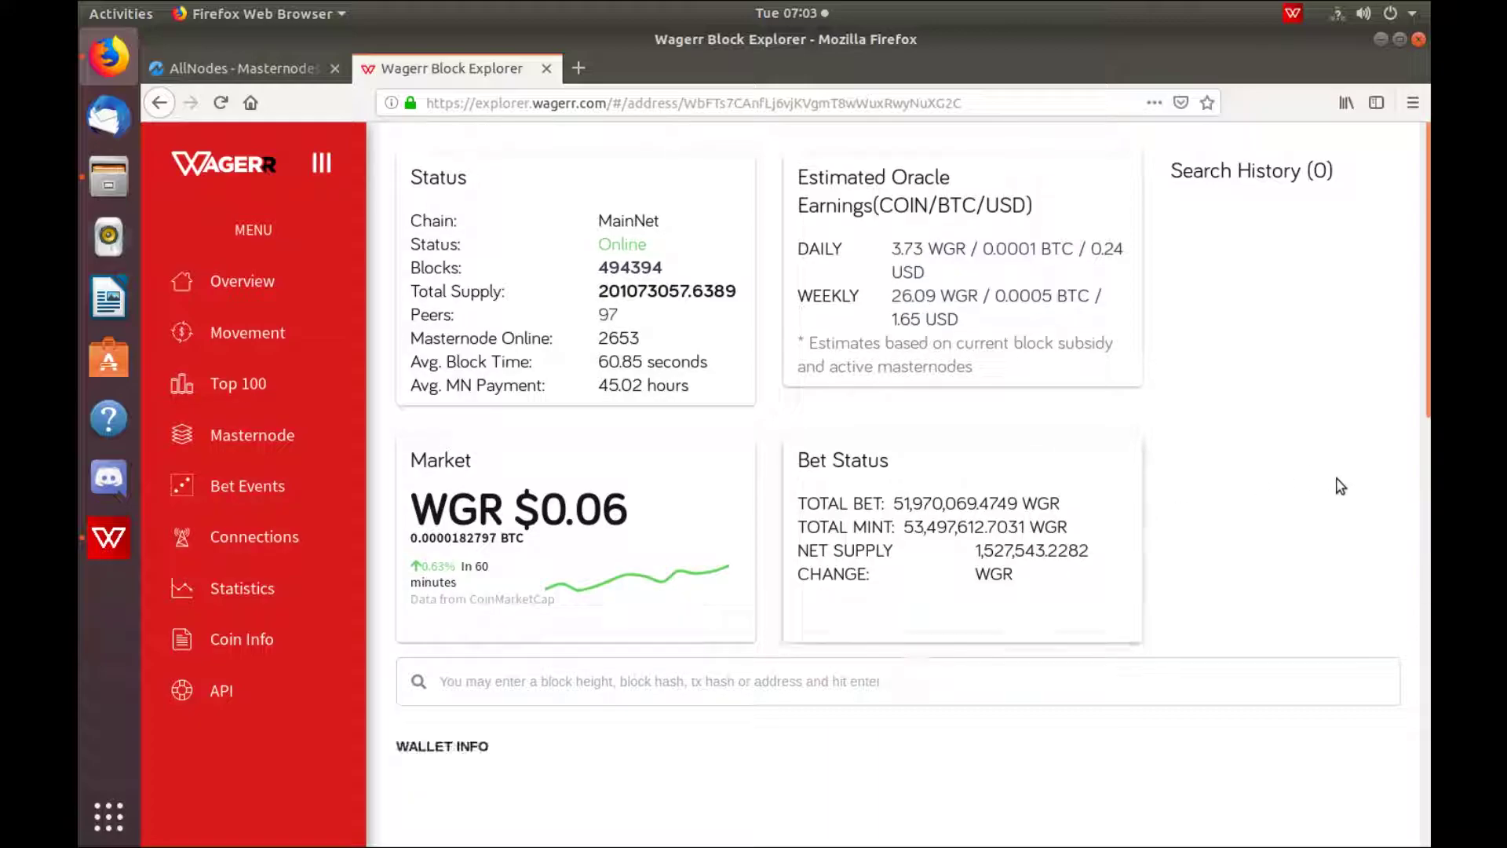
pyautogui.scroll(-2, 1292, 504)
pyautogui.doubleClick(954, 696)
pyautogui.hotkey('ctrl', 'c')
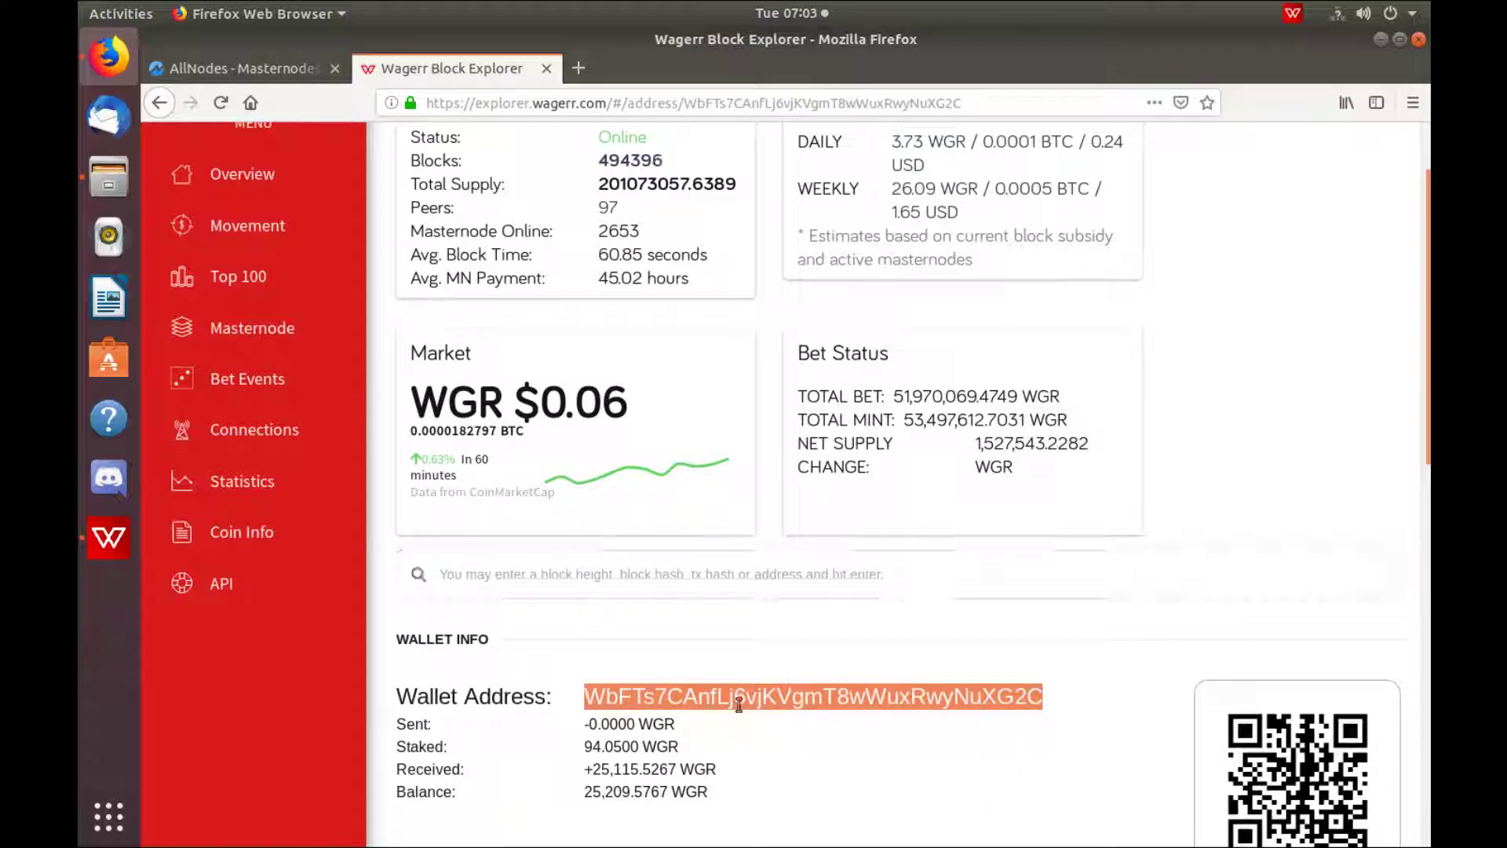
pyautogui.click(248, 69)
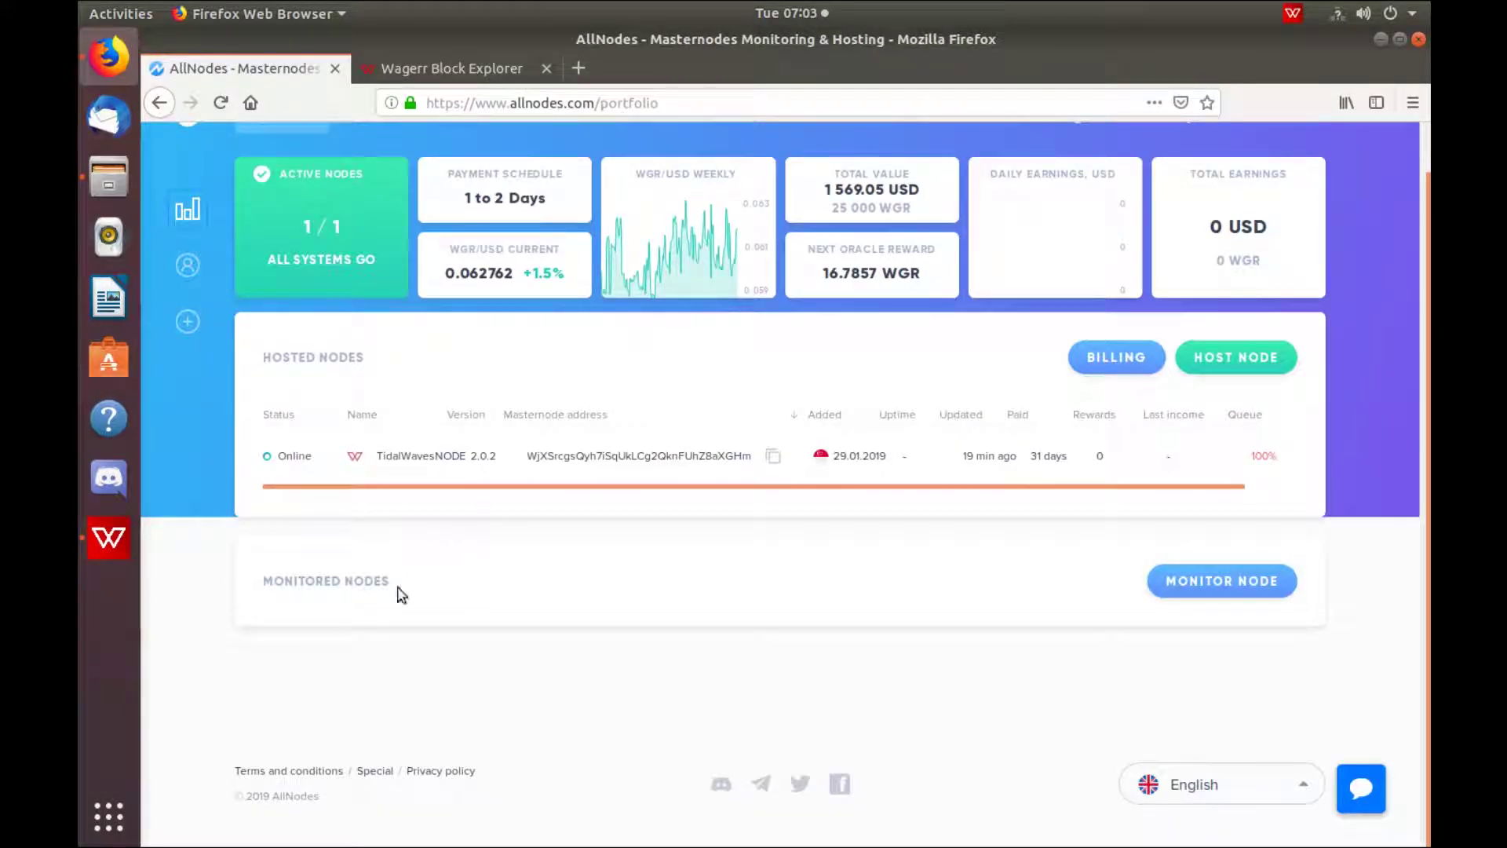
pyautogui.click(1221, 580)
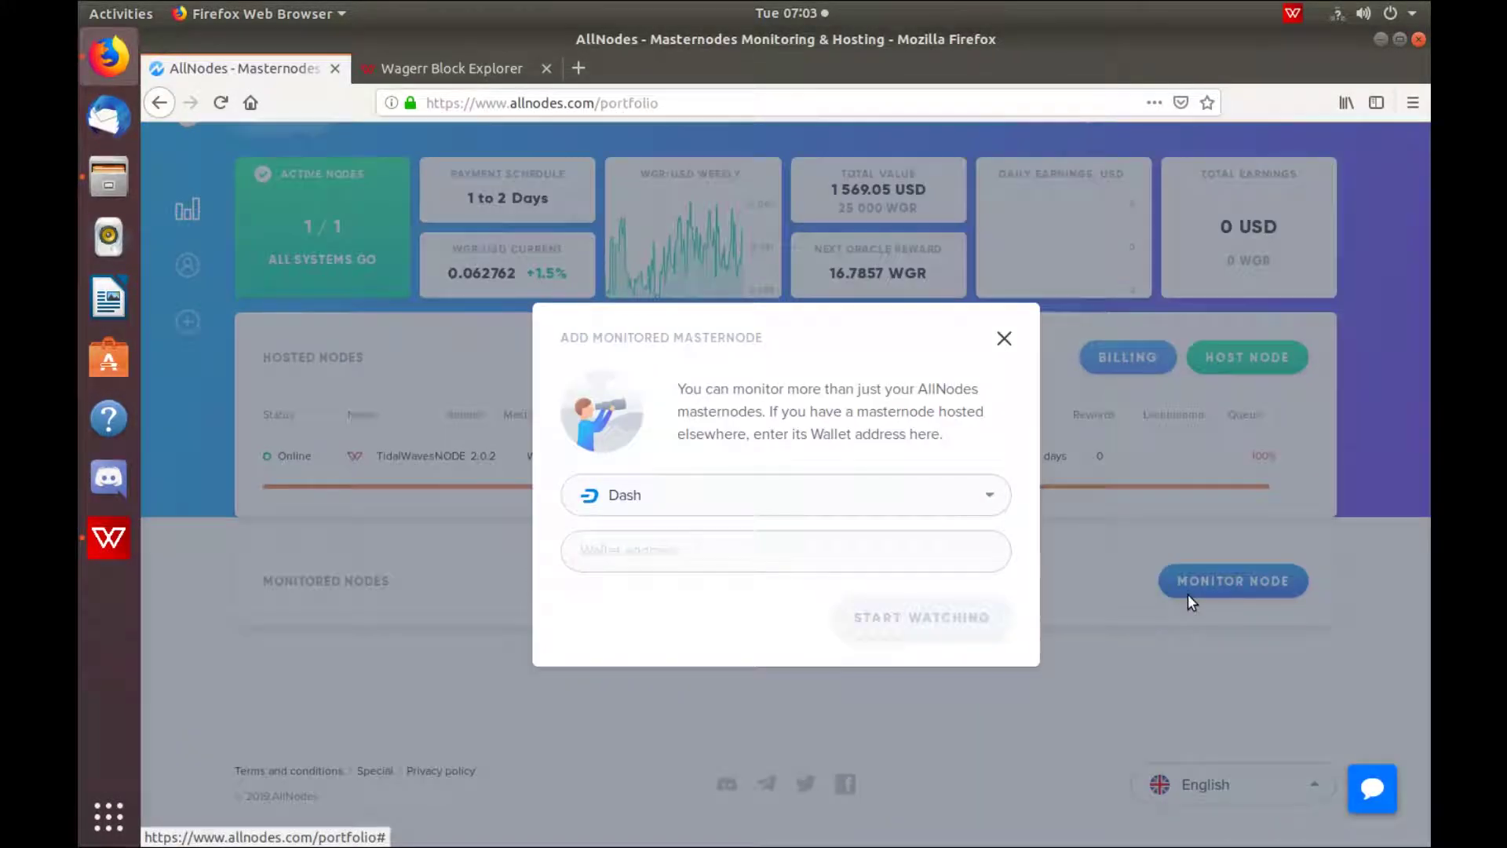
pyautogui.click(734, 495)
pyautogui.click(632, 627)
pyautogui.click(655, 551)
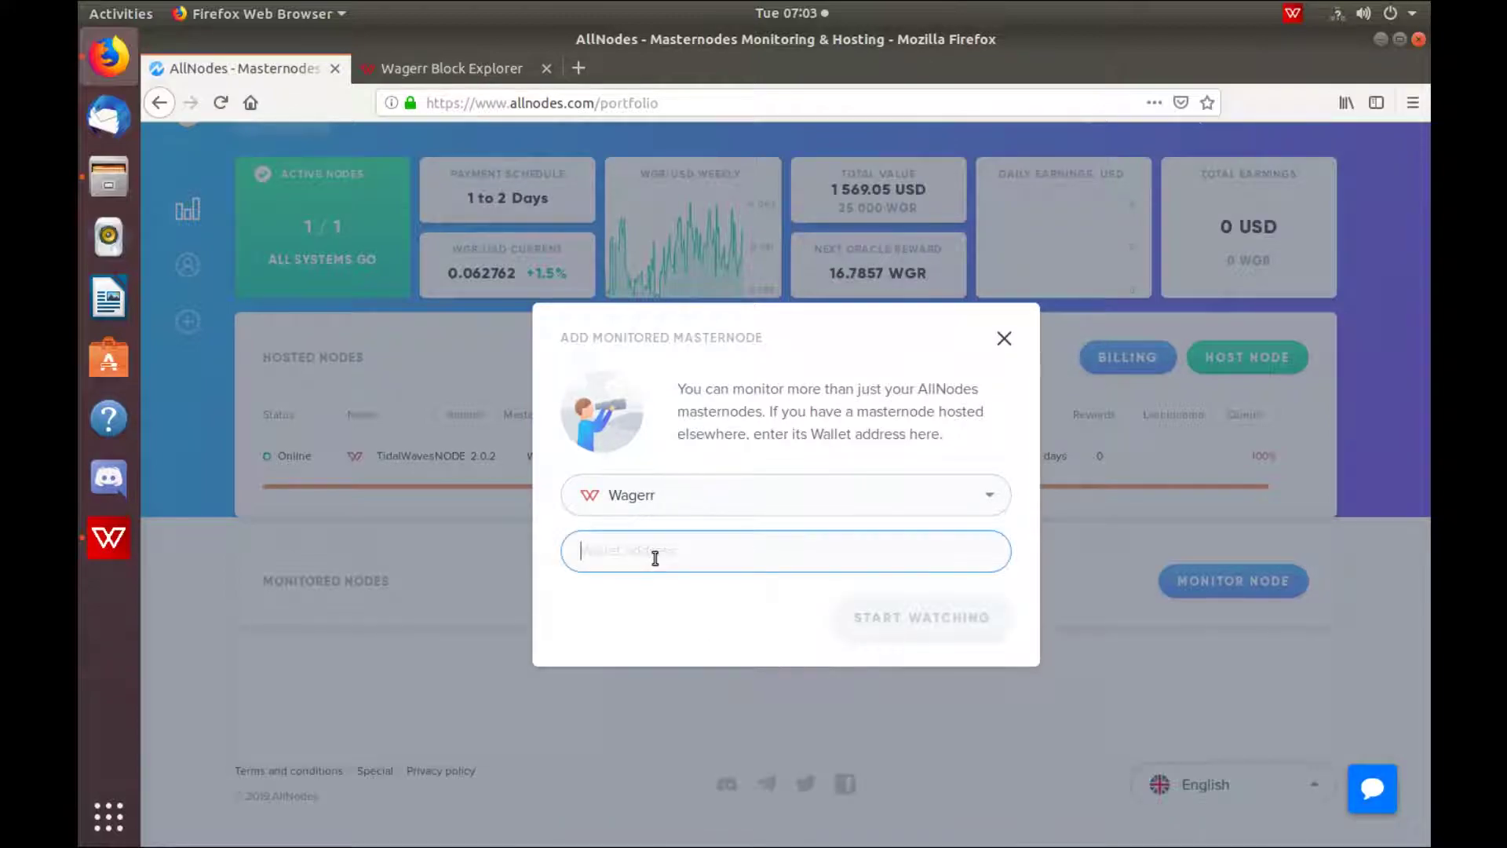
pyautogui.hotkey('ctrl', 'v')
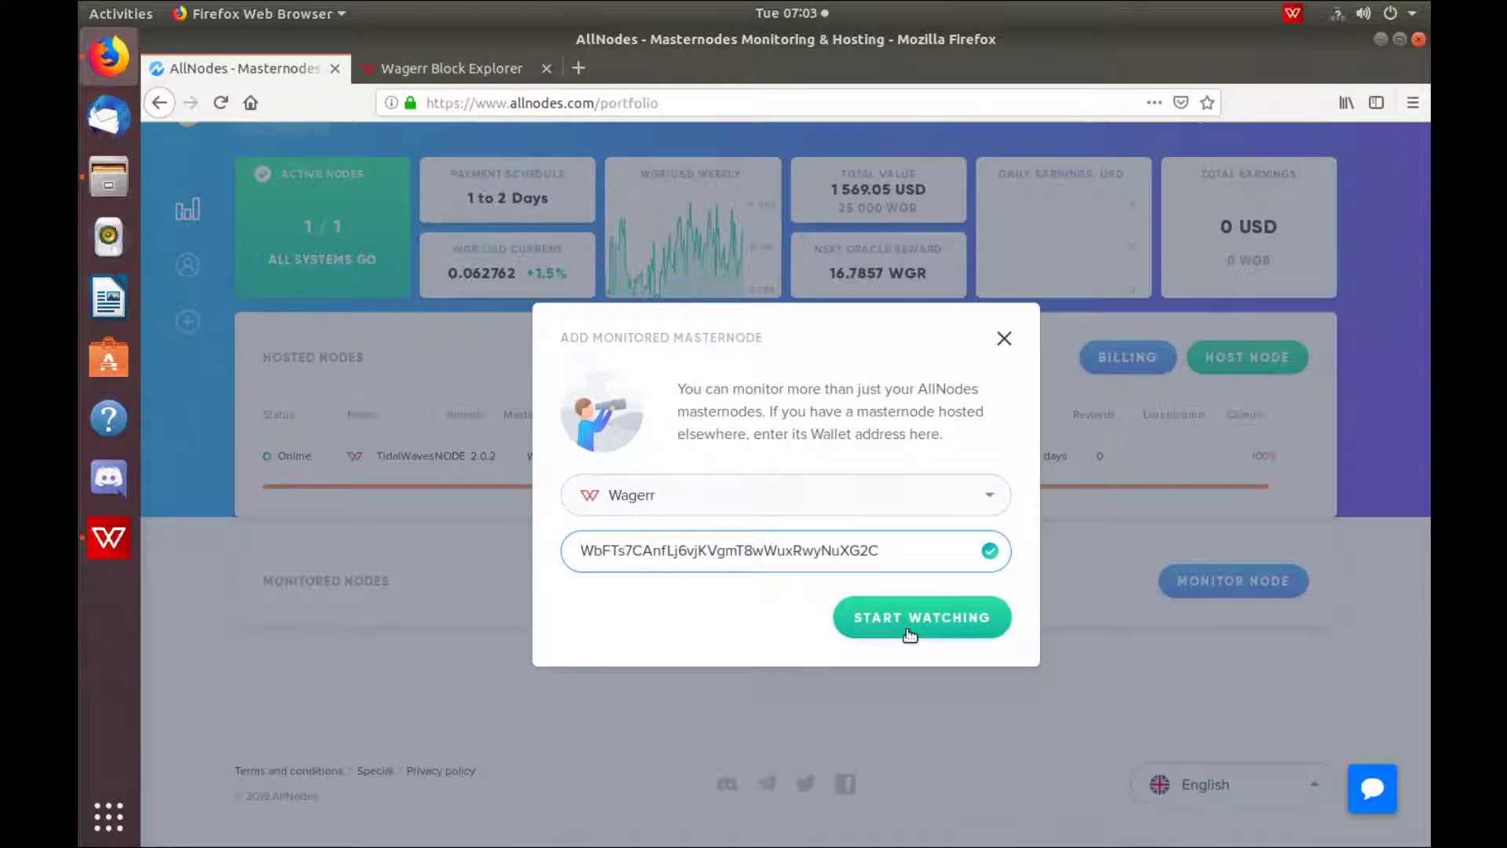
pyautogui.click(907, 617)
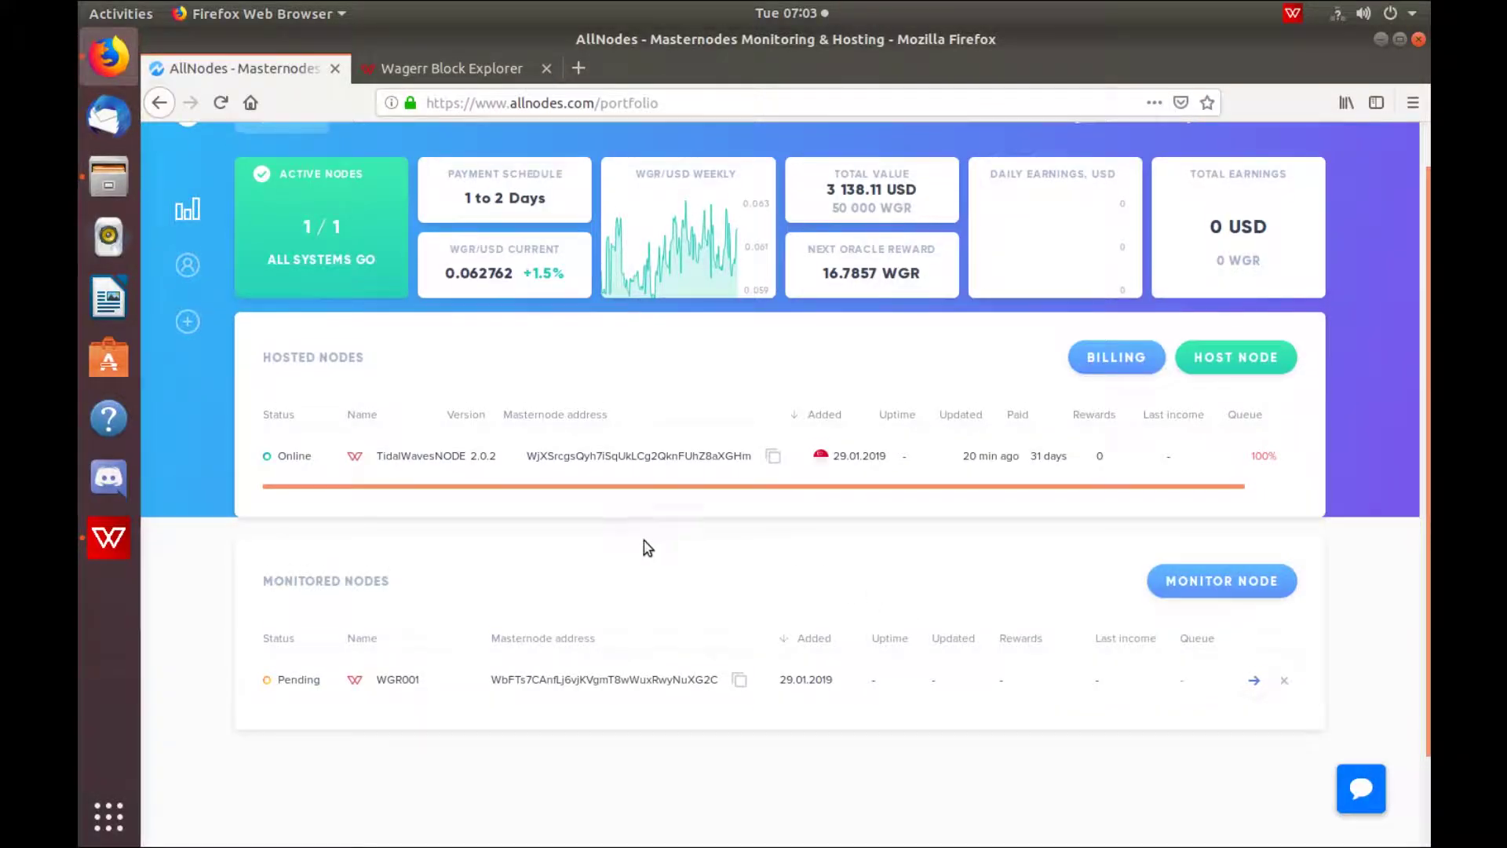
pyautogui.scroll(-3, 647, 548)
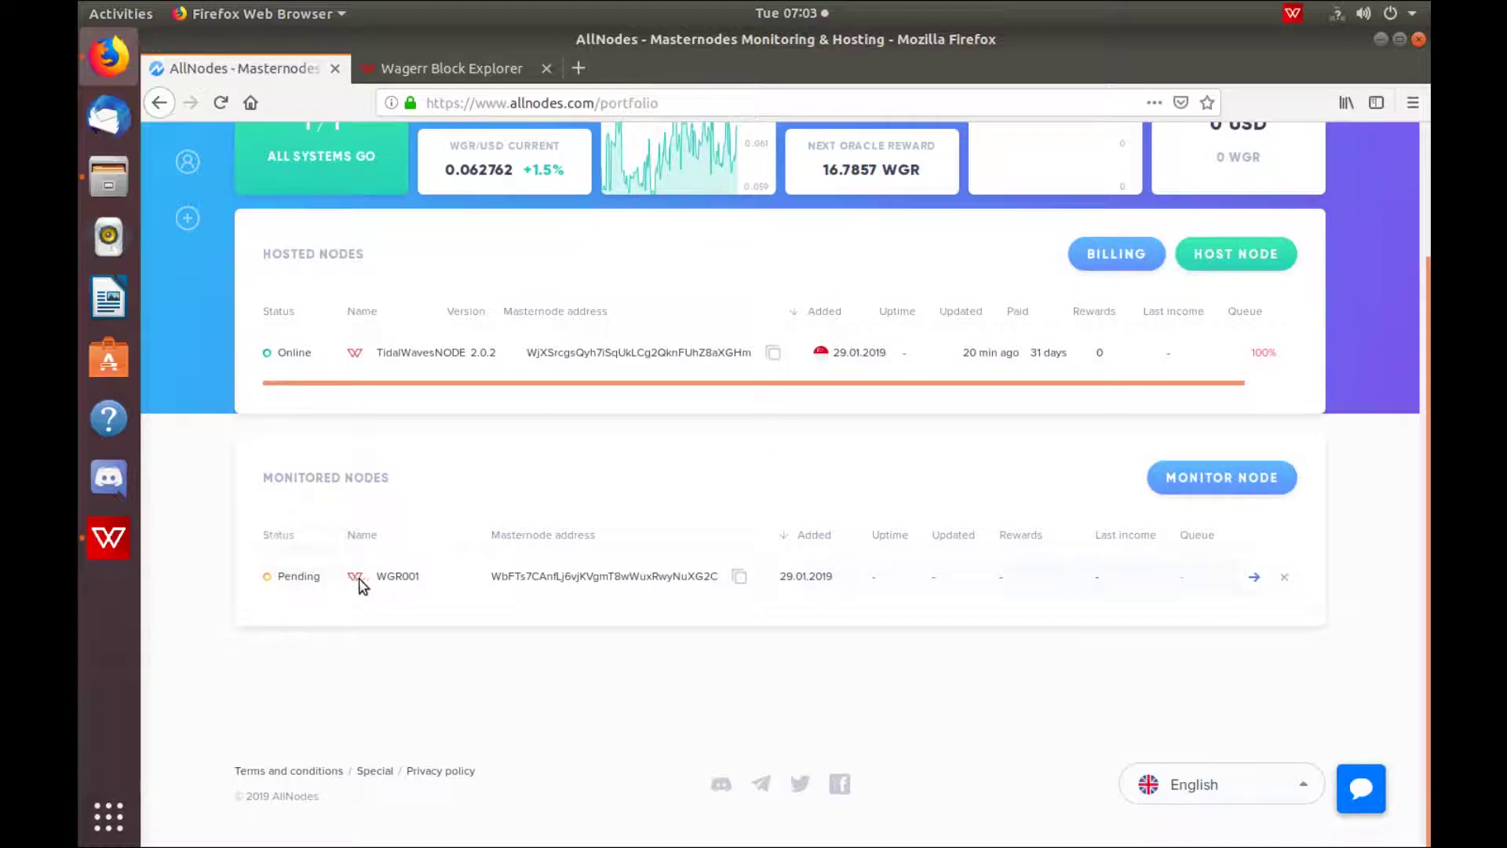
# - View WGR001's detail page with its incoming 2.85 WGR reward transactions
pyautogui.click(1254, 580)
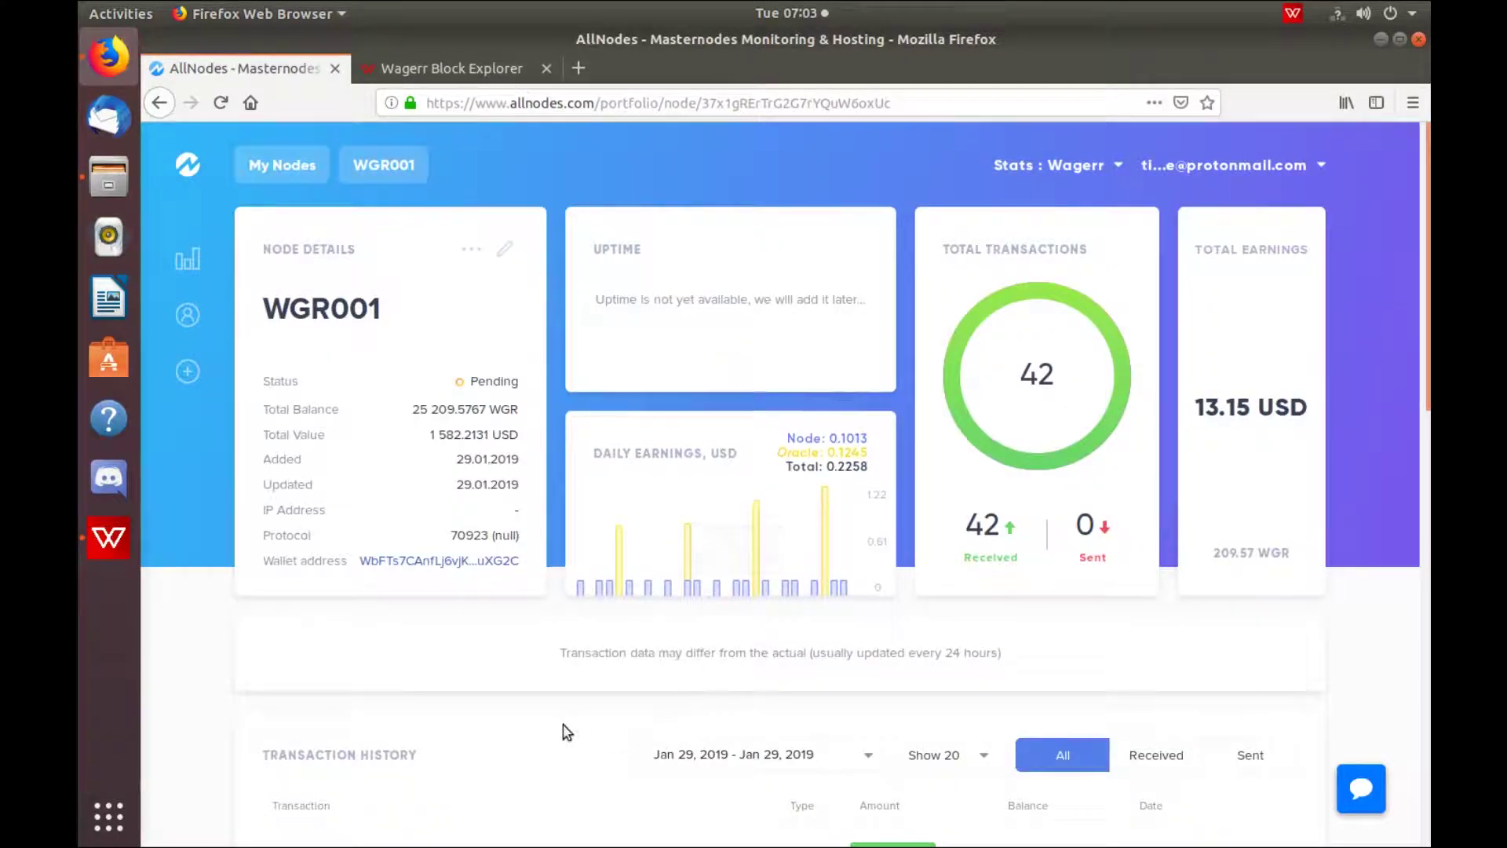
pyautogui.scroll(-3, 523, 665)
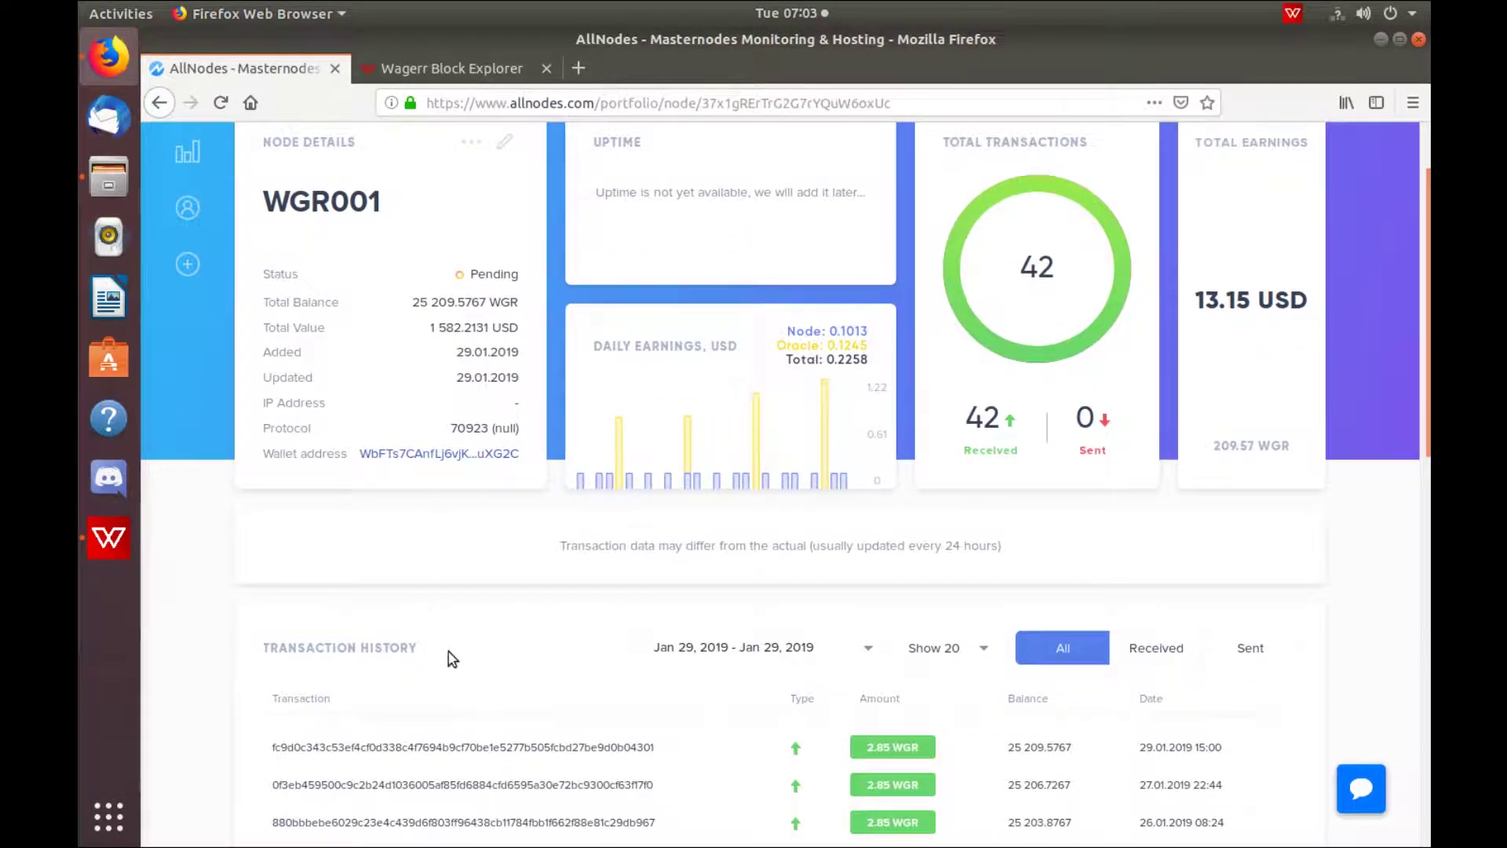
pyautogui.scroll(1, 449, 660)
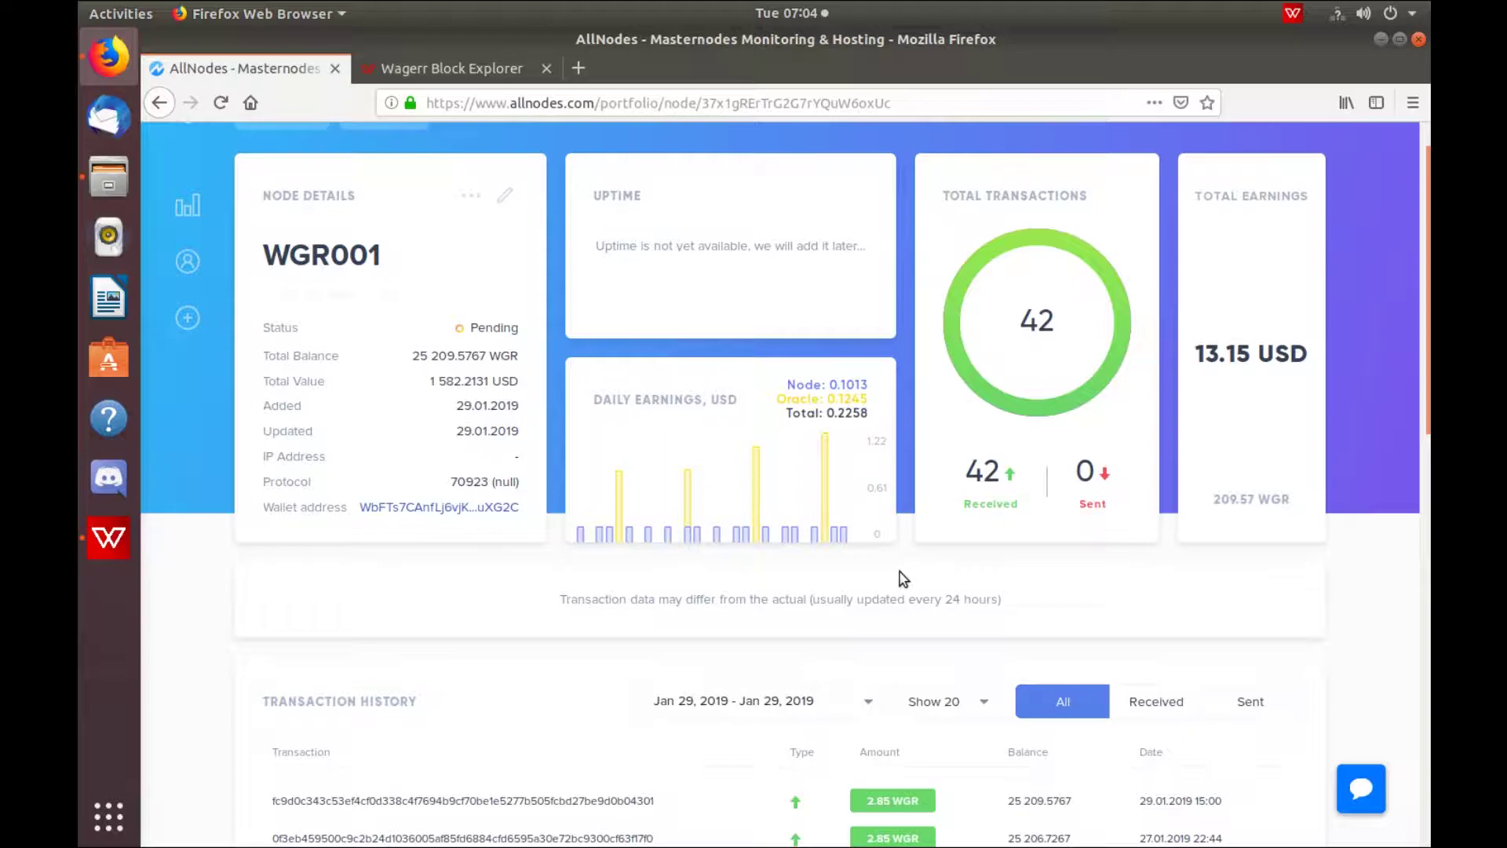
pyautogui.scroll(-2, 901, 577)
pyautogui.scroll(-2, 825, 541)
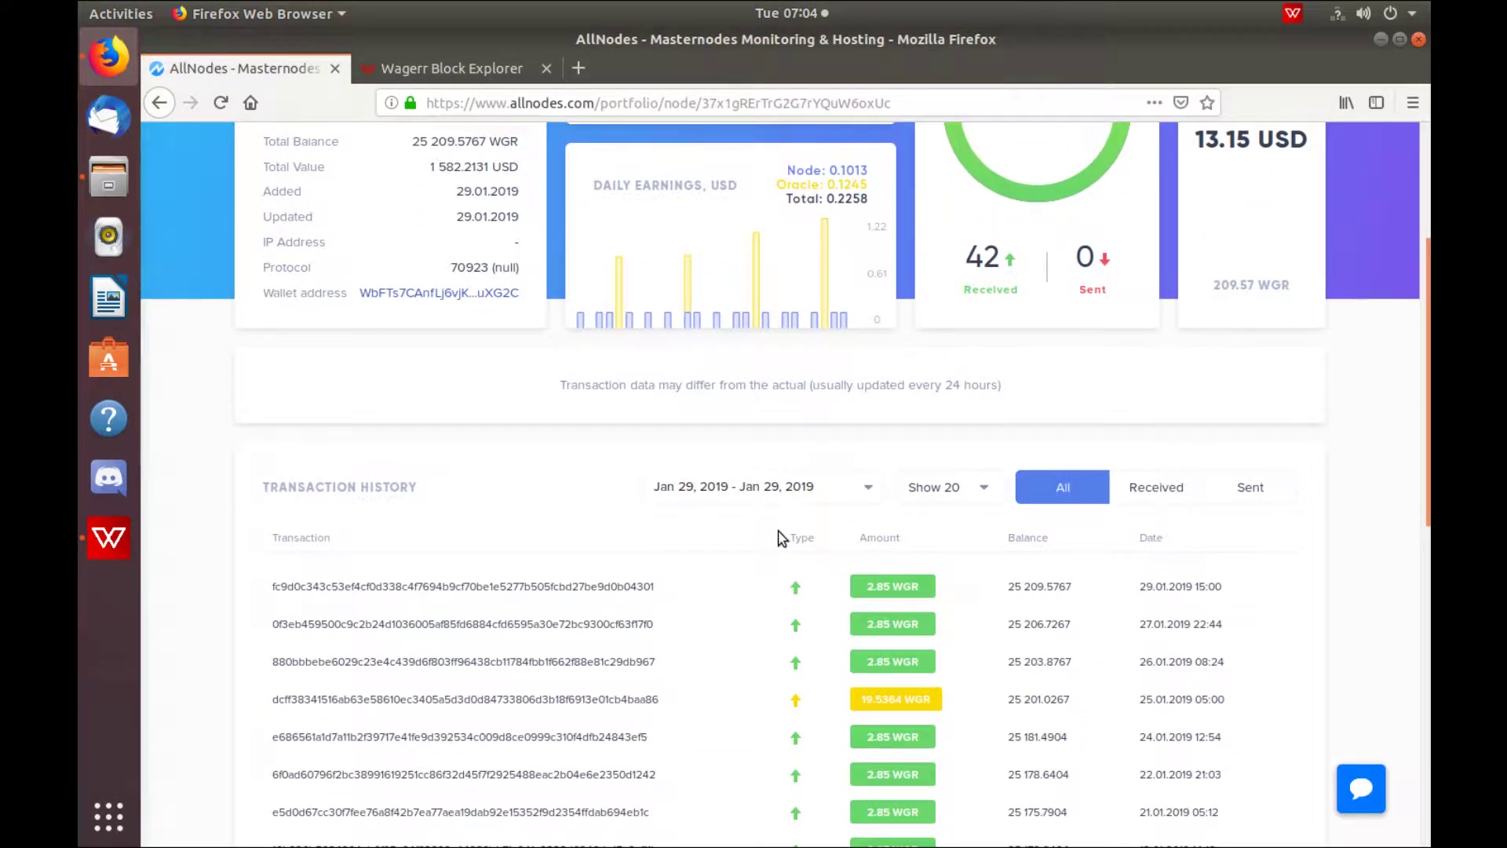
pyautogui.scroll(-1, 779, 537)
pyautogui.scroll(-1, 779, 537)
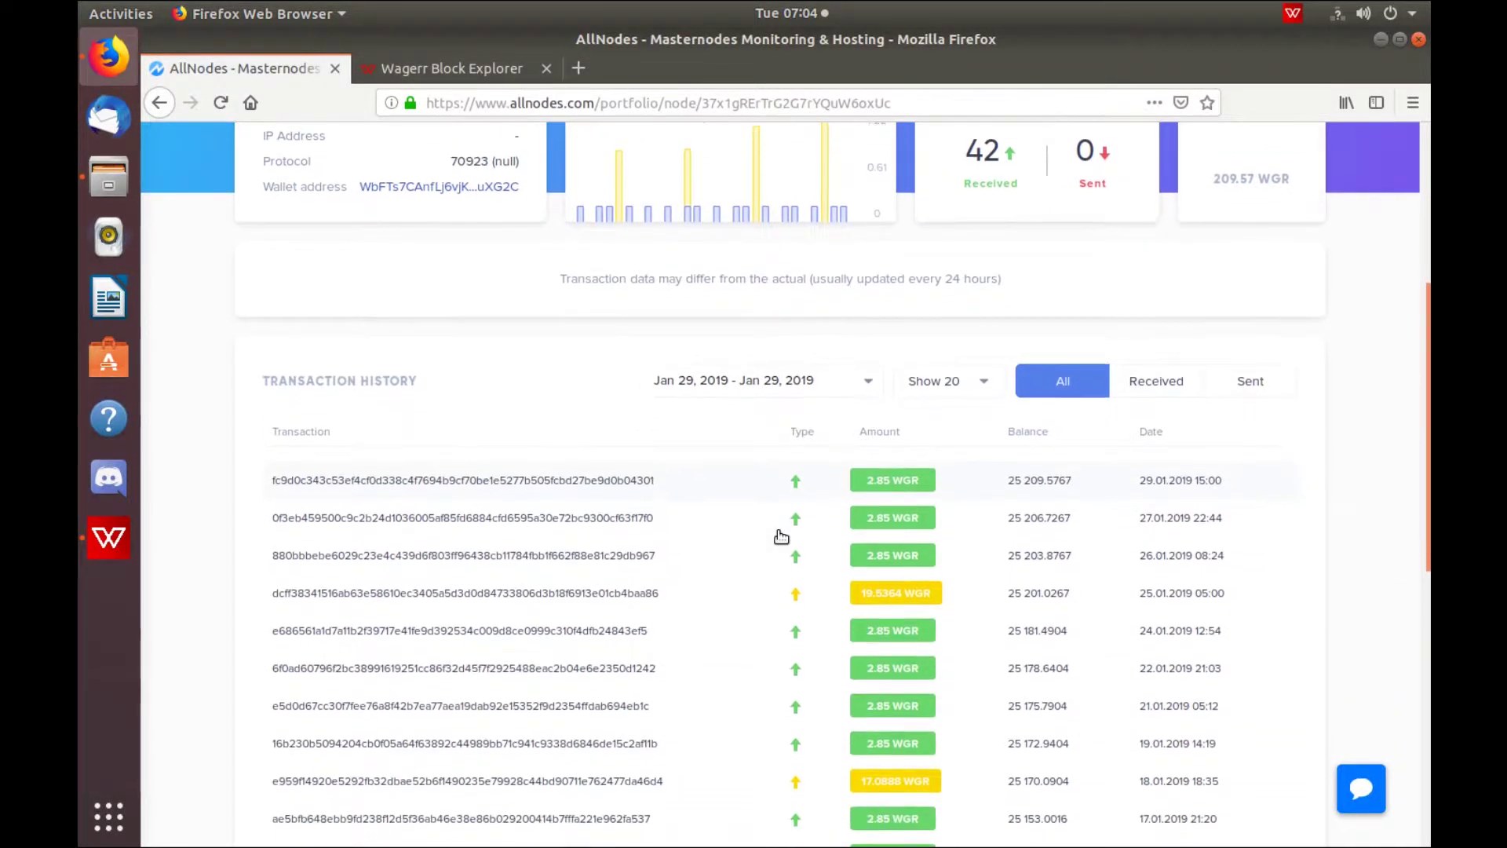
pyautogui.scroll(-1, 643, 565)
pyautogui.scroll(-1, 644, 564)
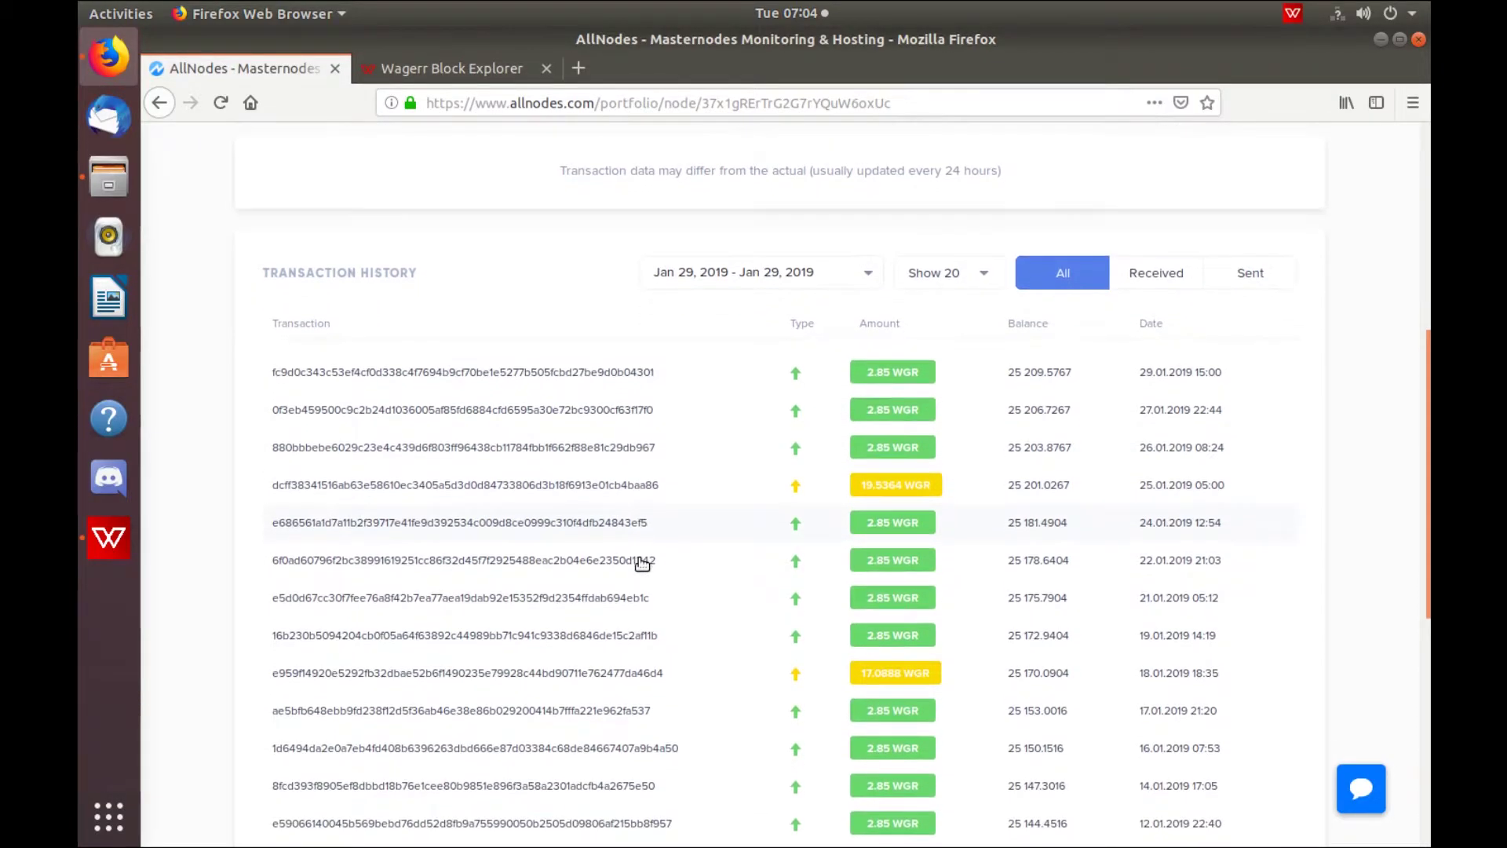
pyautogui.scroll(-2, 643, 563)
pyautogui.scroll(-1, 642, 564)
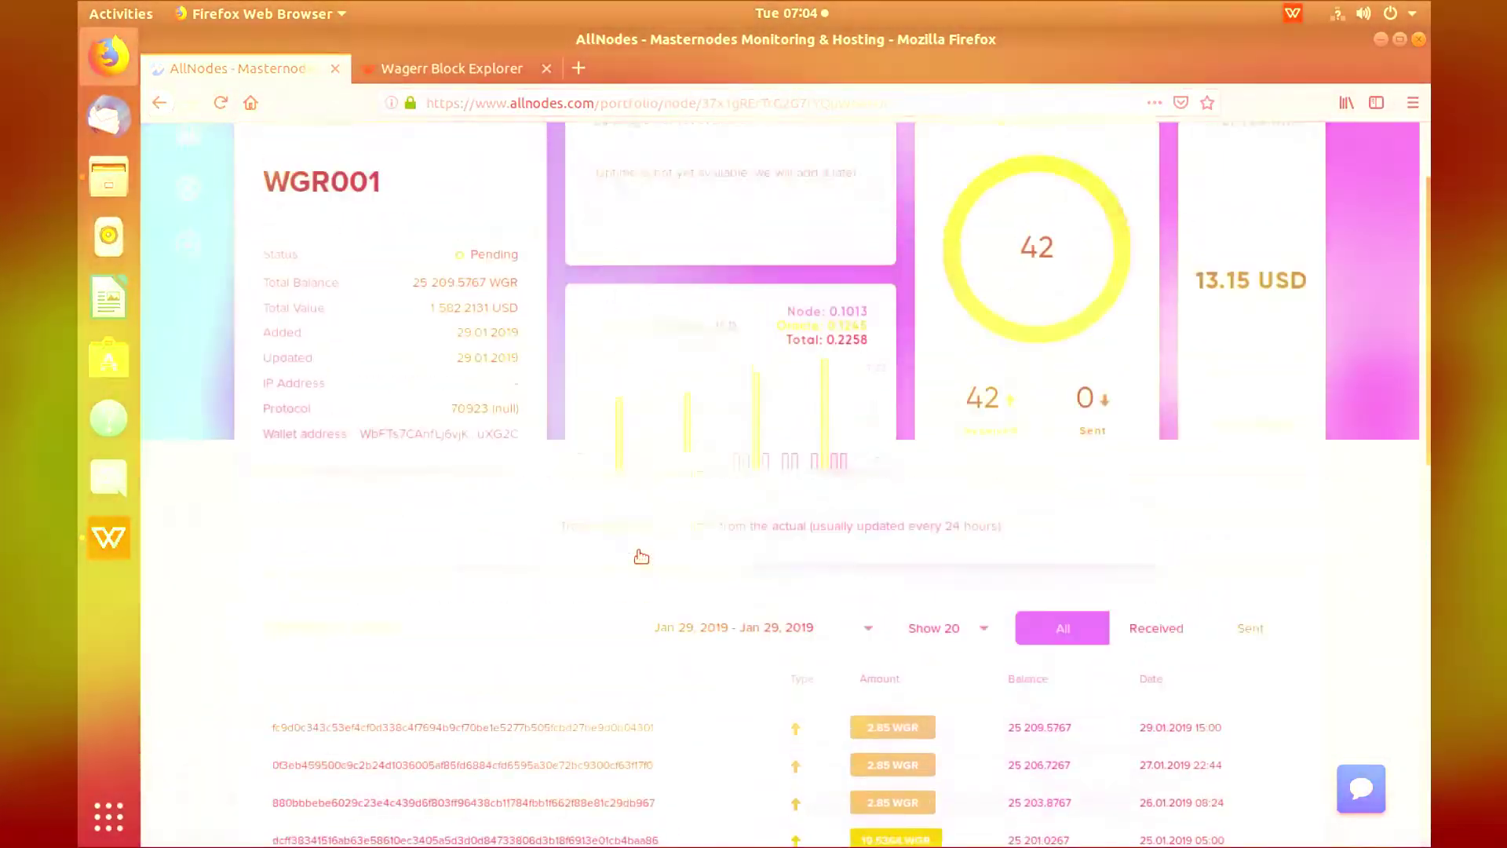